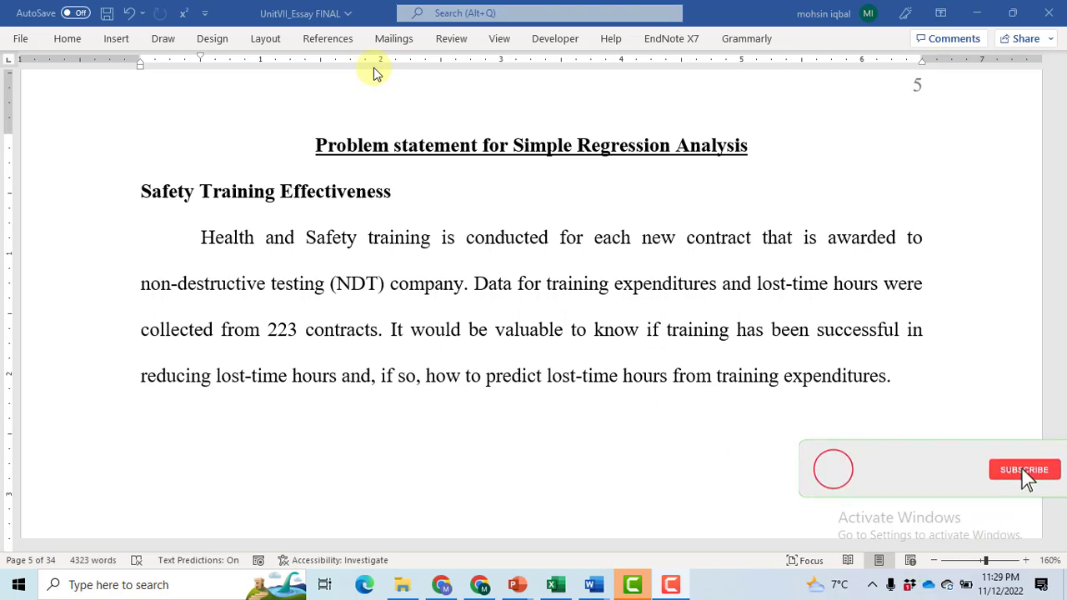
Step: Review the simple regression data in Excel and the regression hypotheses in the Word document, and return to the Excel workbook
key("alt+Tab")
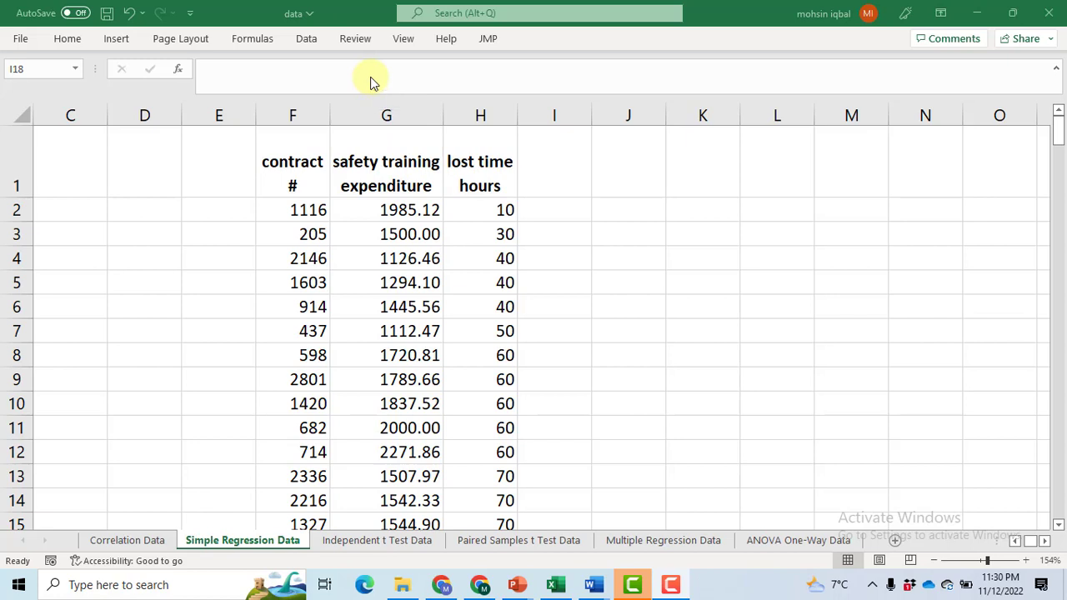
key("alt+Tab")
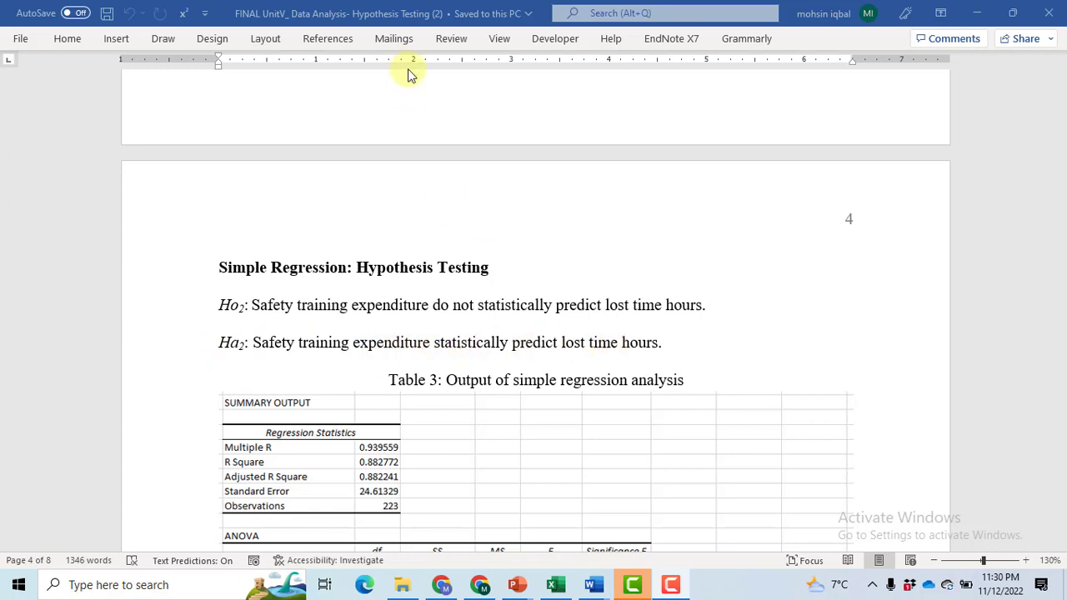
key("alt+Tab")
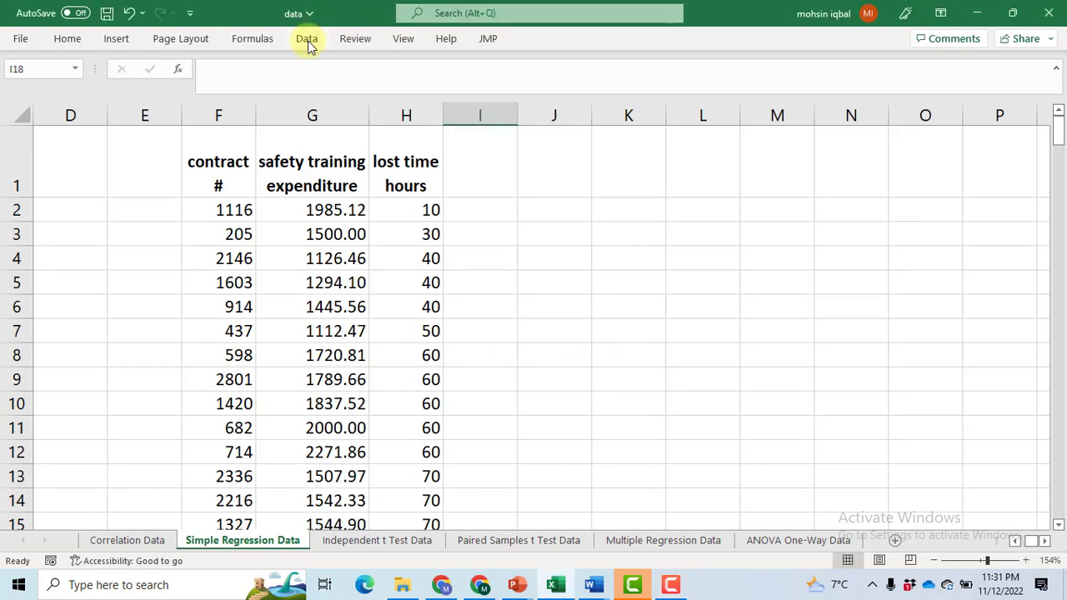
Step: Open the Regression tool from the Data Analysis tools for the simple regression data
left_click(307, 40)
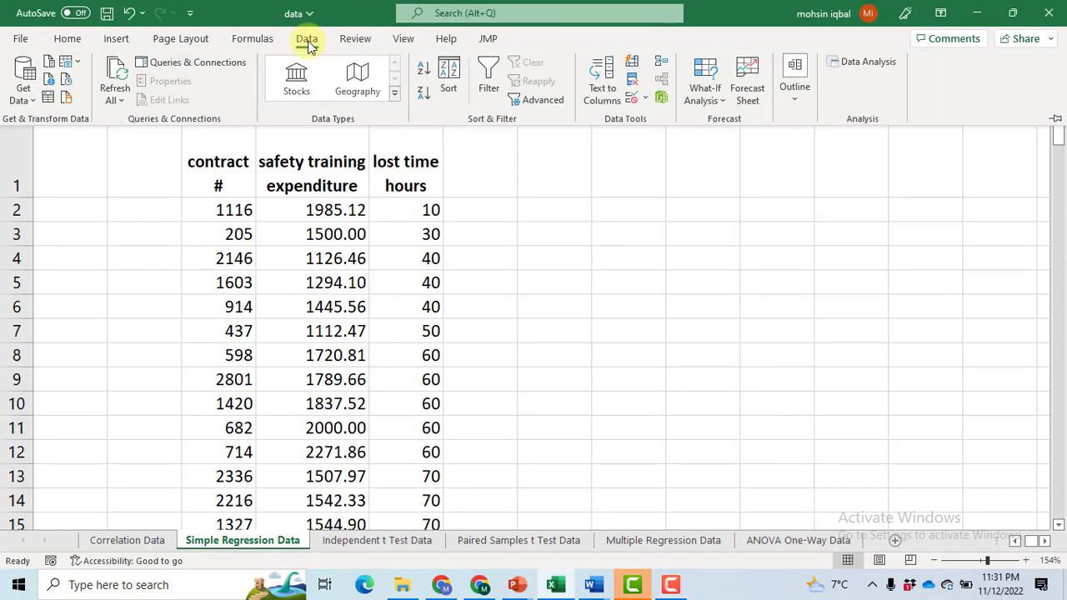
left_click(868, 63)
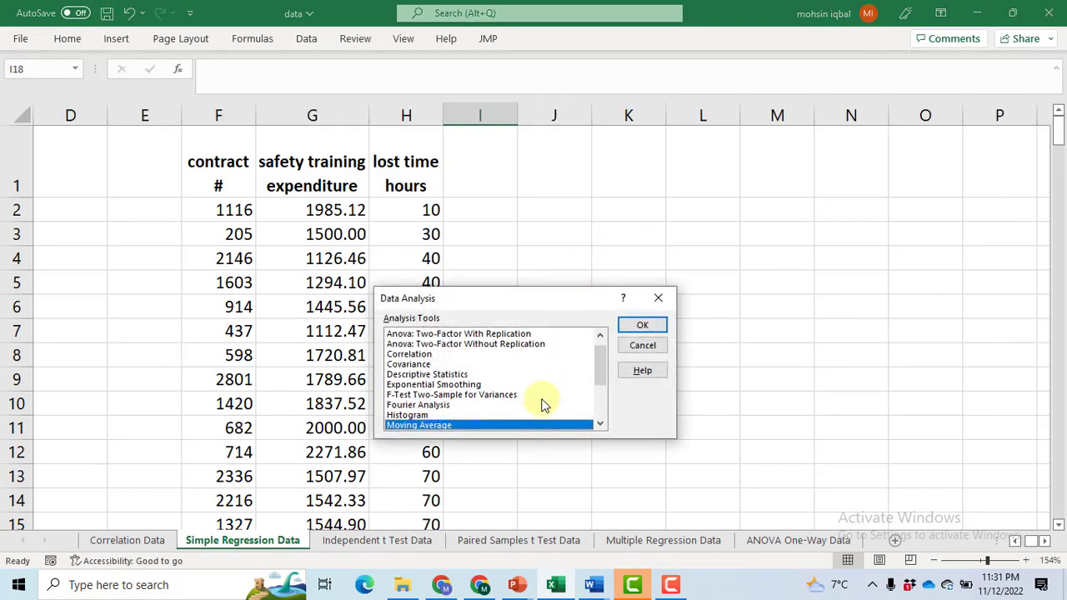
key("Down")
key("Down")
key("Down")
key("Down")
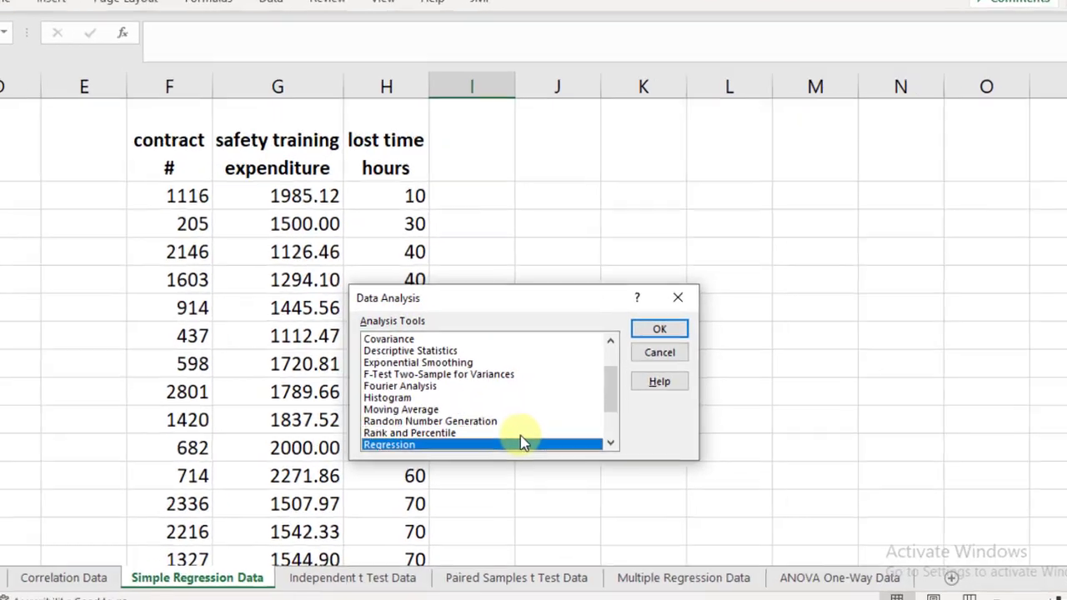
key("Up")
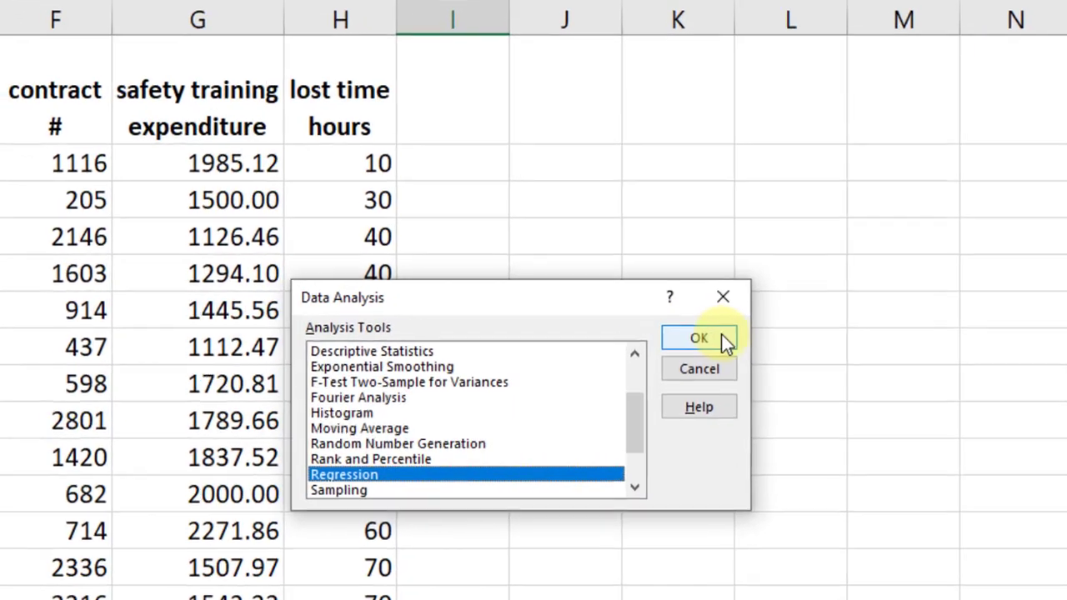
left_click(693, 334)
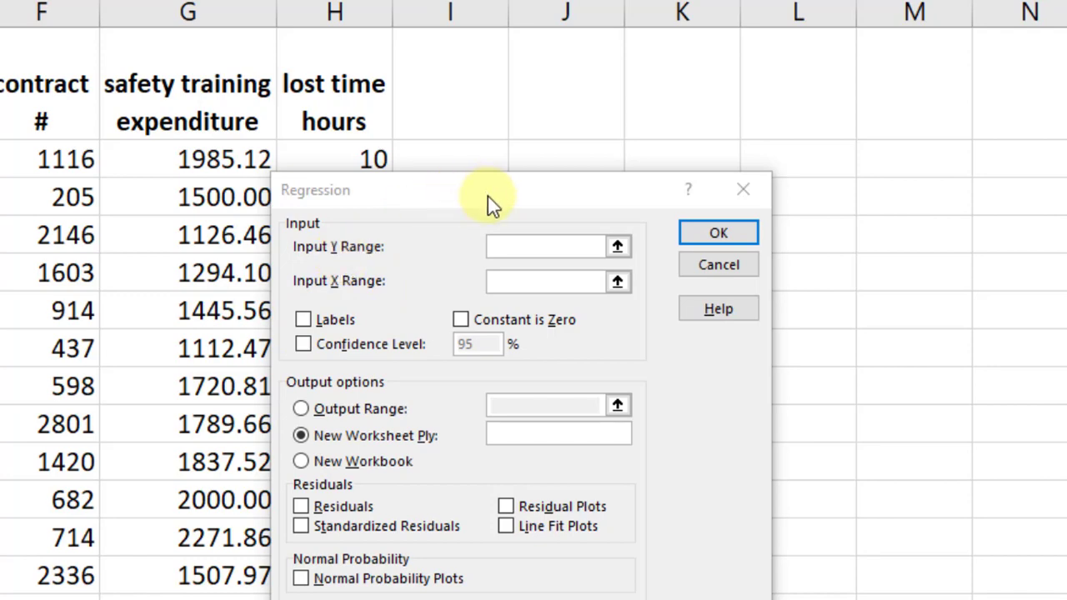
Step: Set the regression's Y input range to the lost time hours column including its header, $H$1:$H$224
left_click_drag(489, 202, 536, 157)
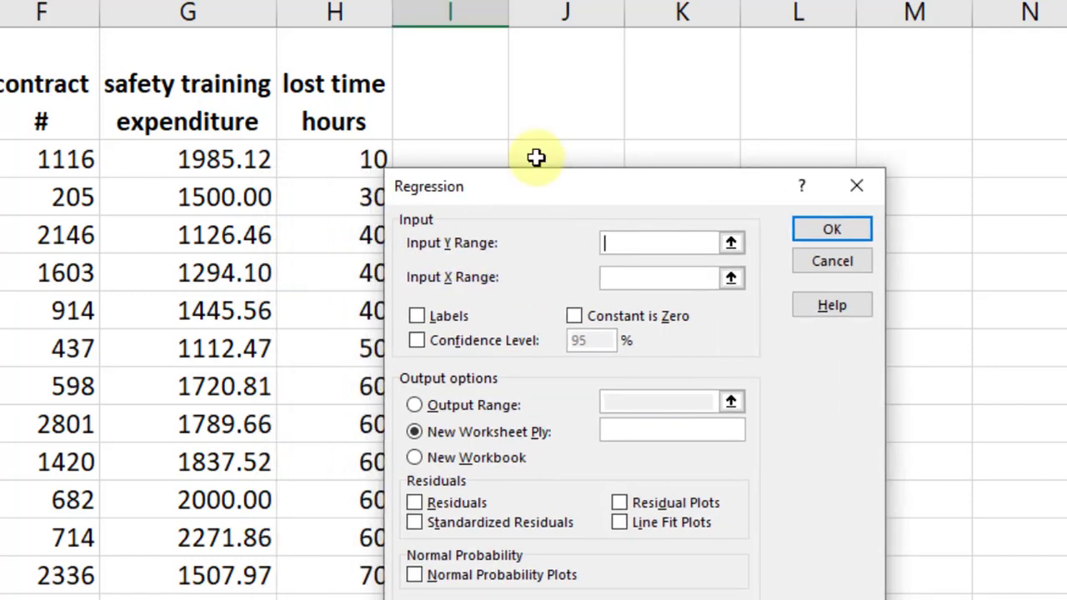
left_click(358, 83)
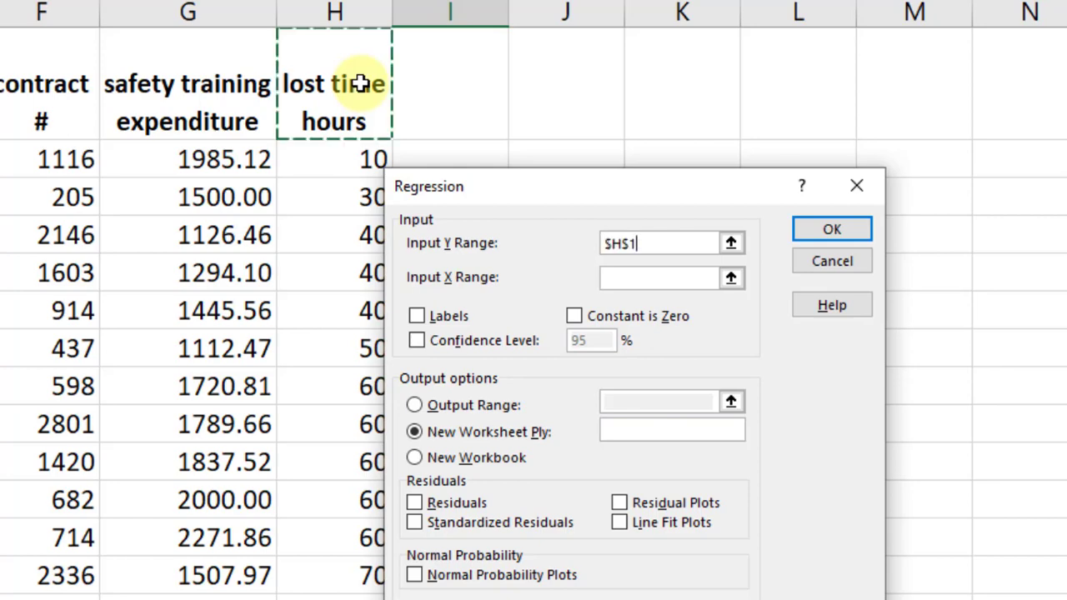
key("ctrl+shift+Down")
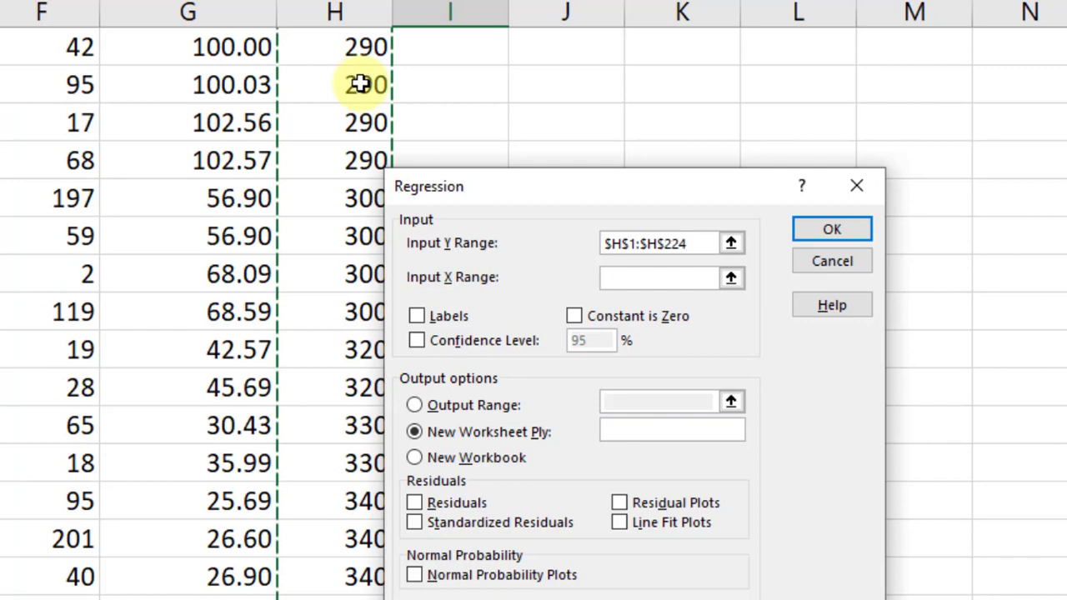
key("Return")
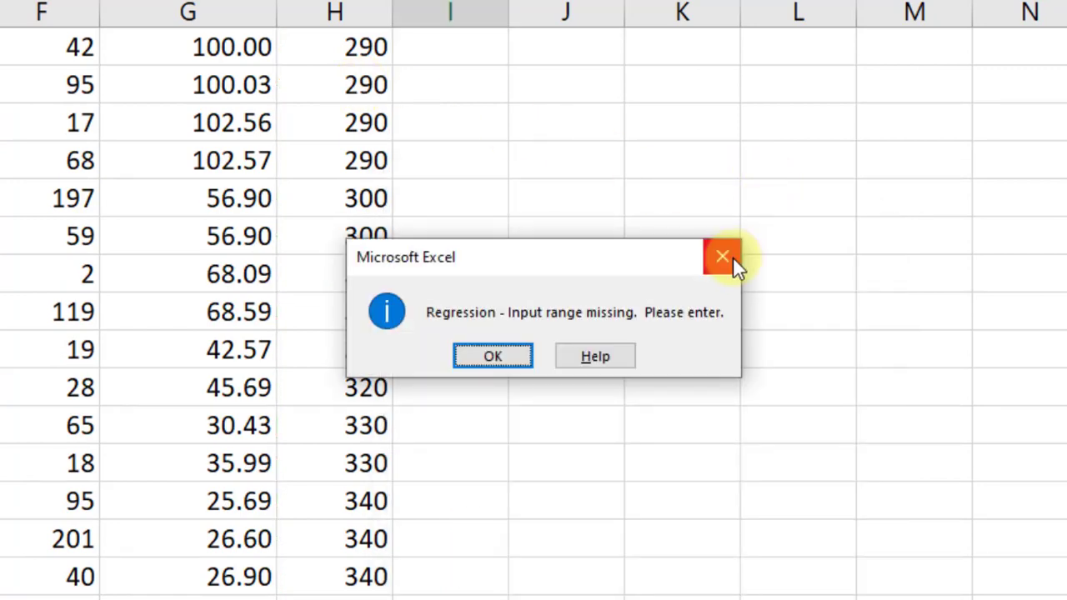
left_click(733, 257)
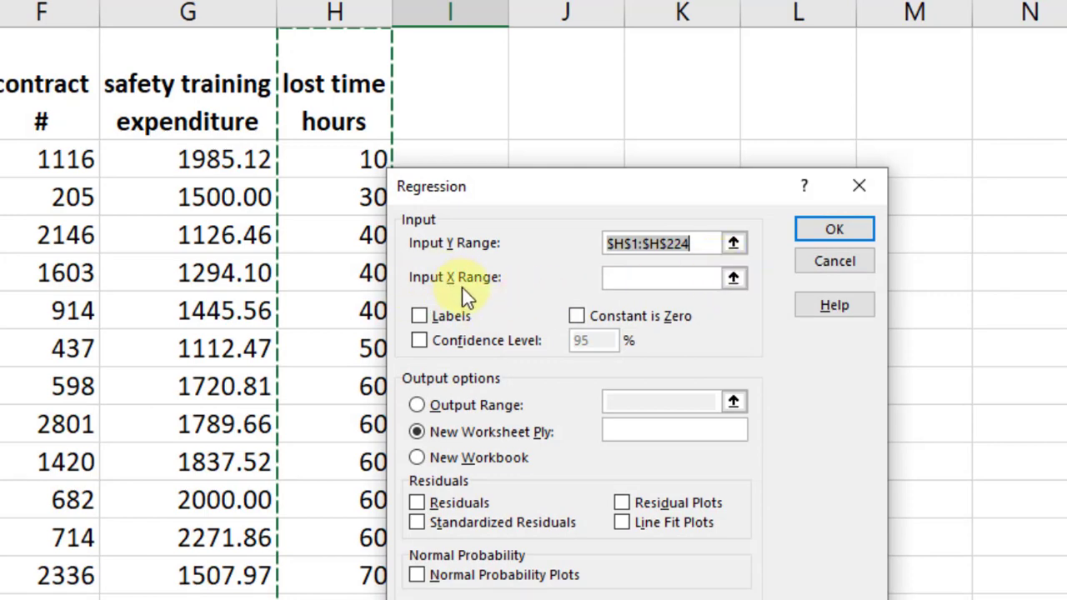
Step: Set the X input range to the safety training expenditure column, $G$1:$G$224, and mark the ranges as including labels
left_click(733, 279)
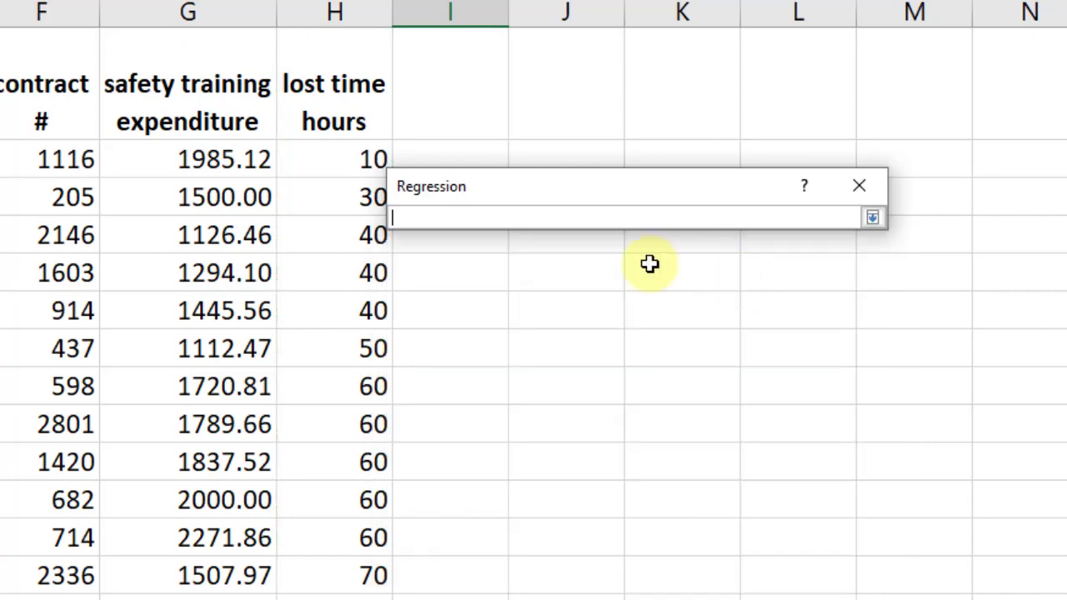
left_click(198, 96)
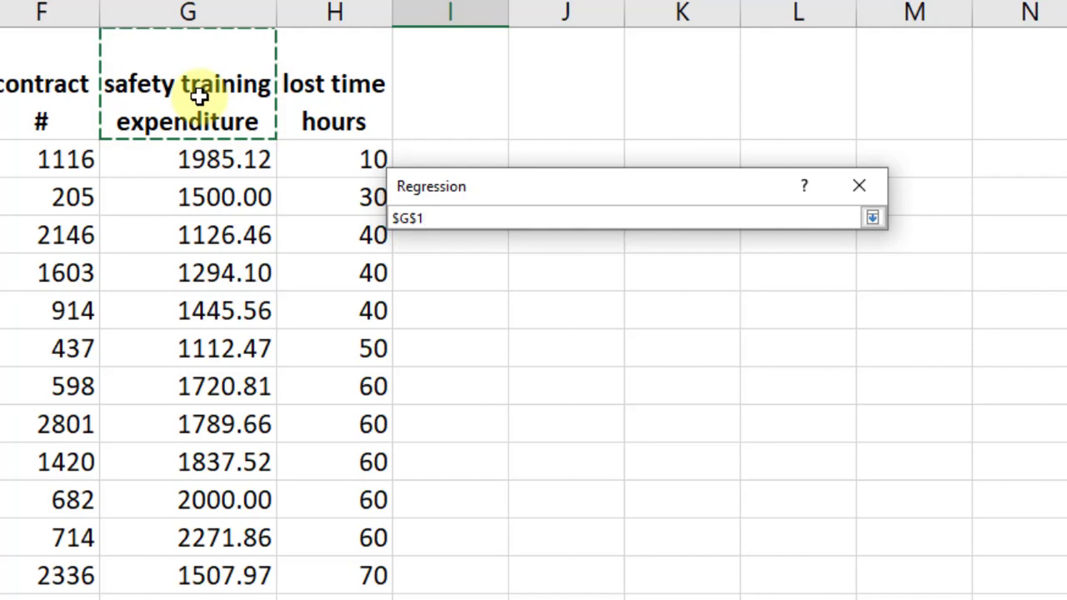
key("ctrl+shift+Down")
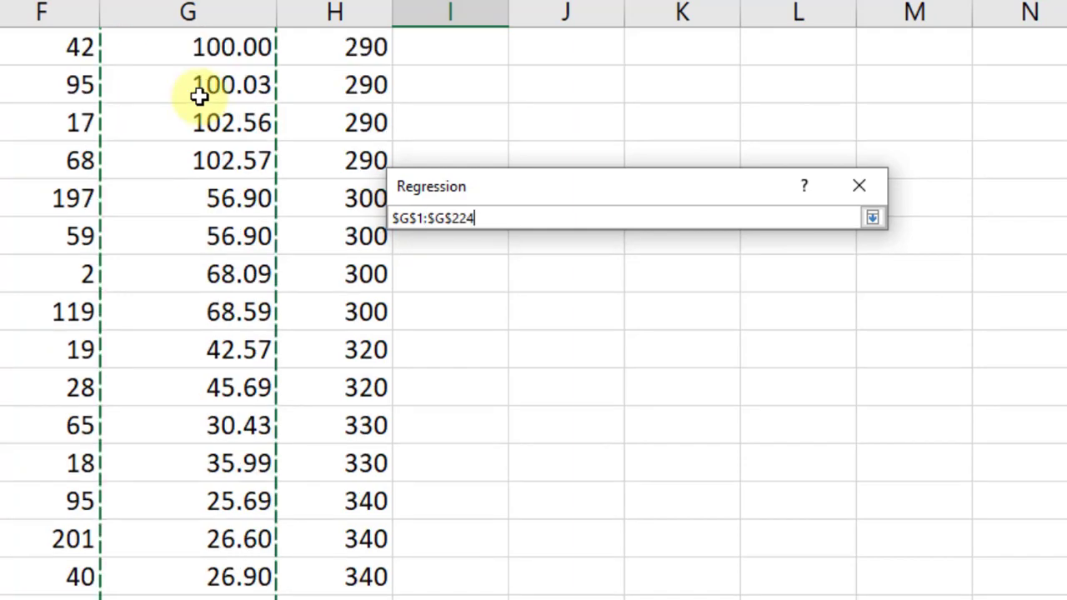
key("Return")
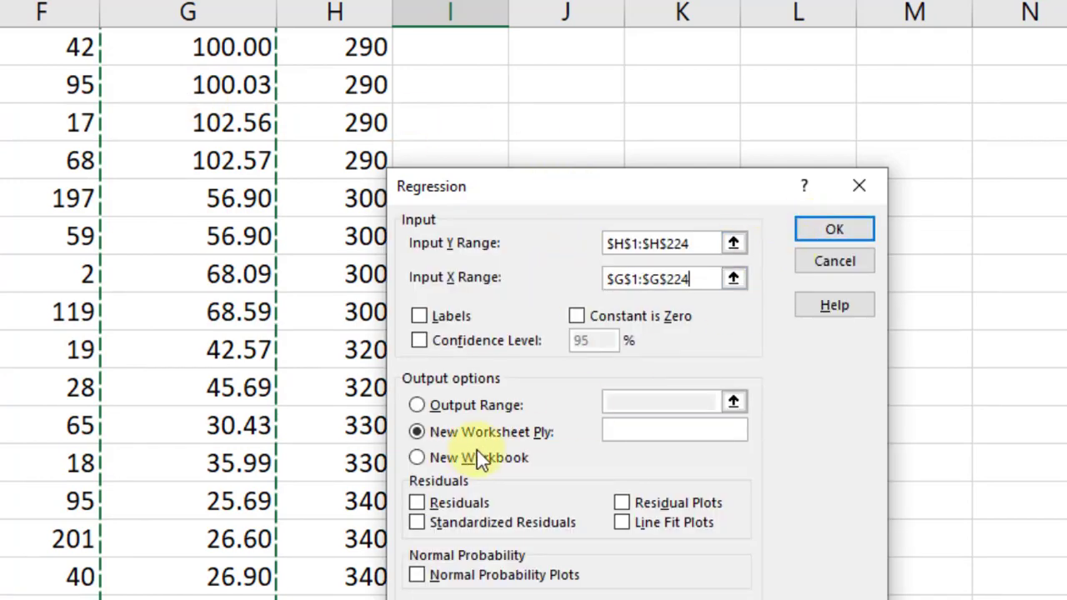
left_click(421, 319)
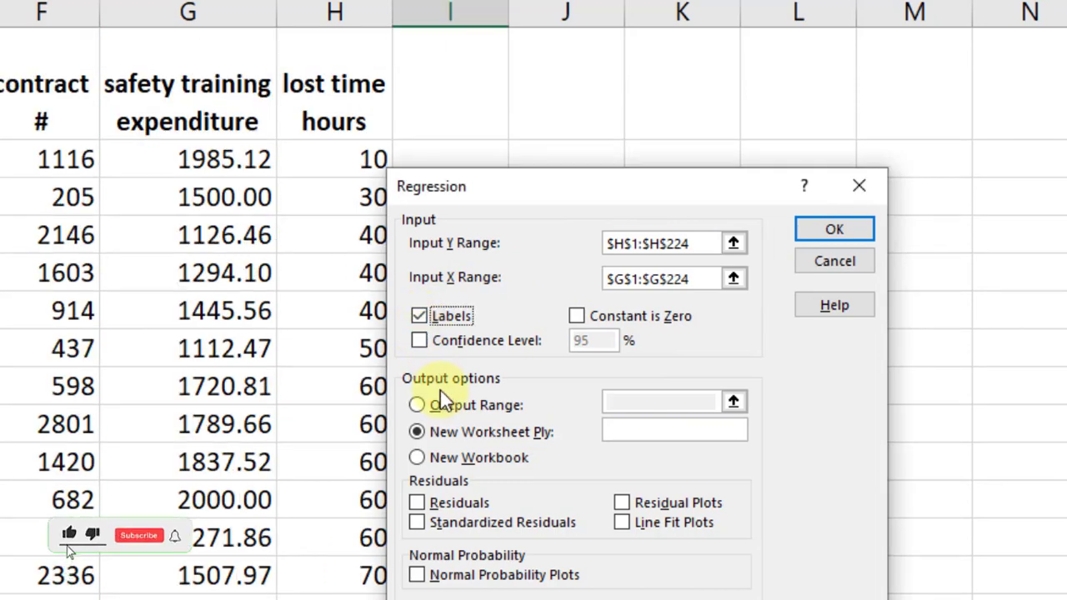
Step: Send the regression results to an output range on the same sheet starting at cell $J$5
key("Escape")
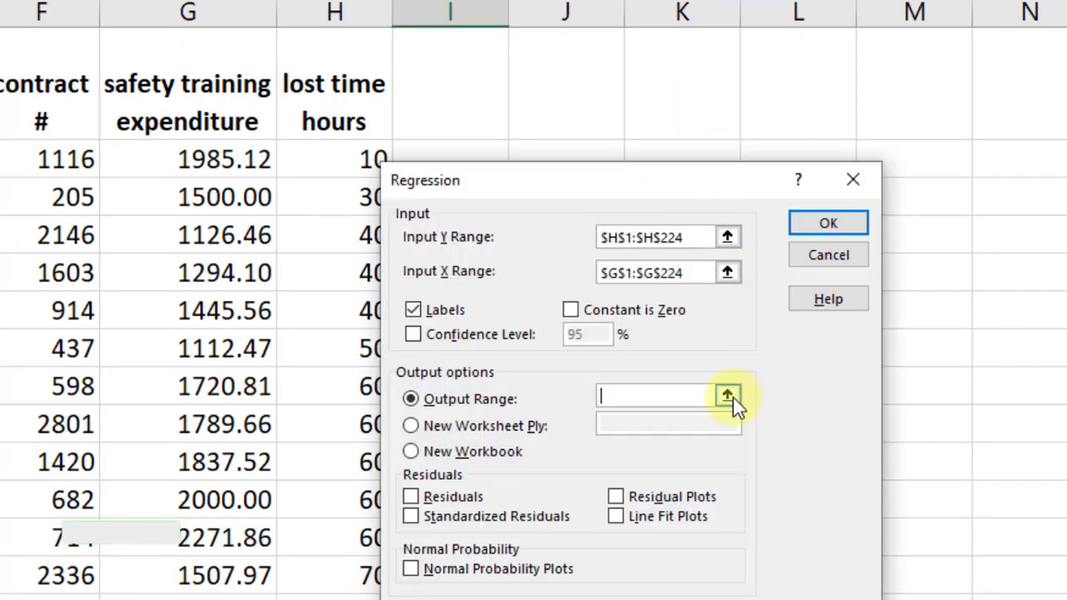
left_click(727, 397)
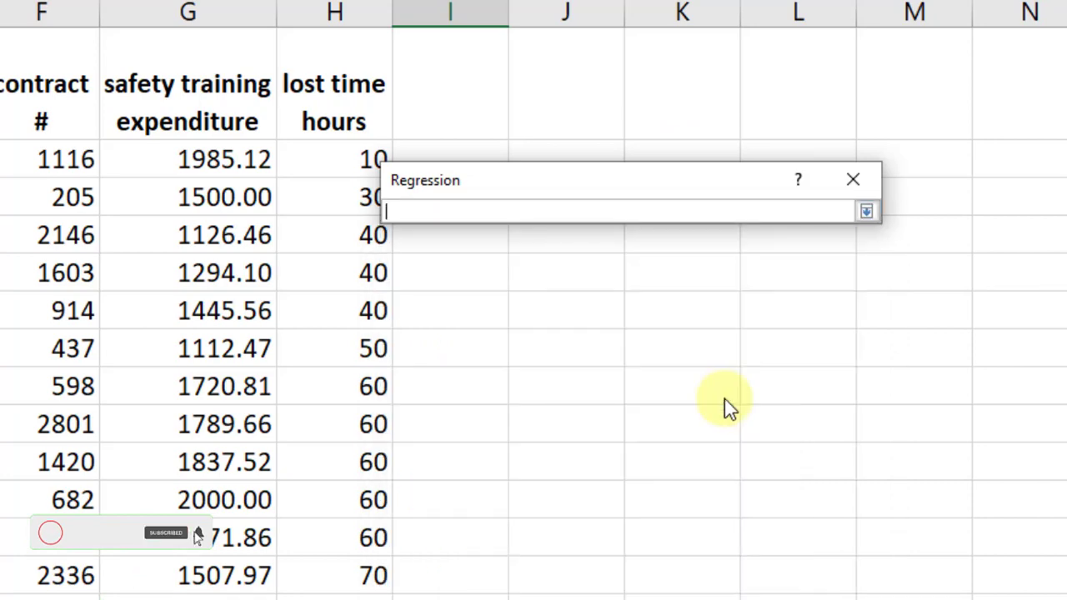
left_click(581, 277)
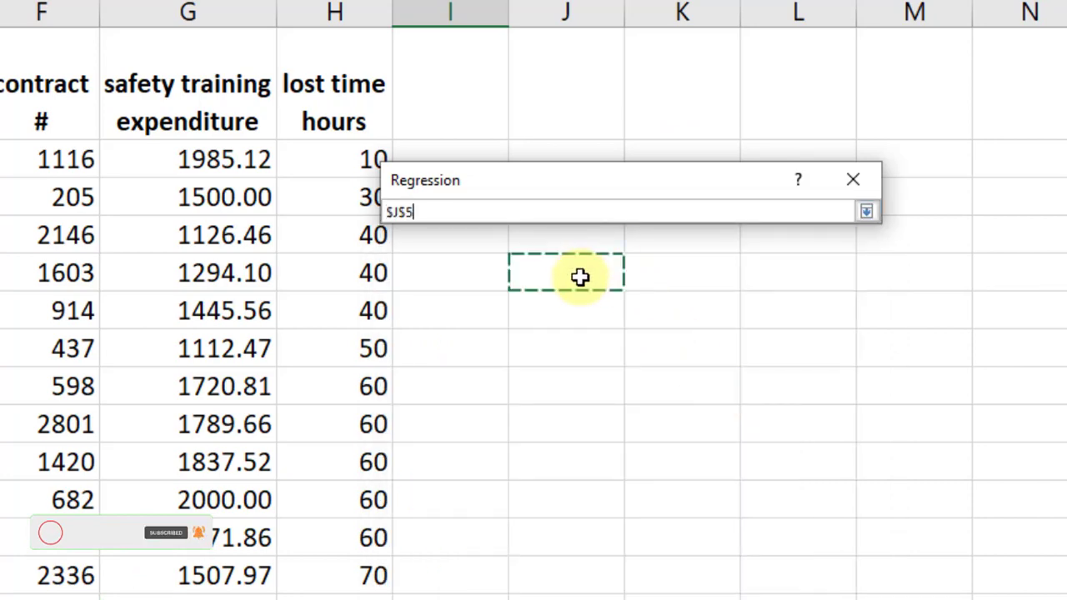
key("Return")
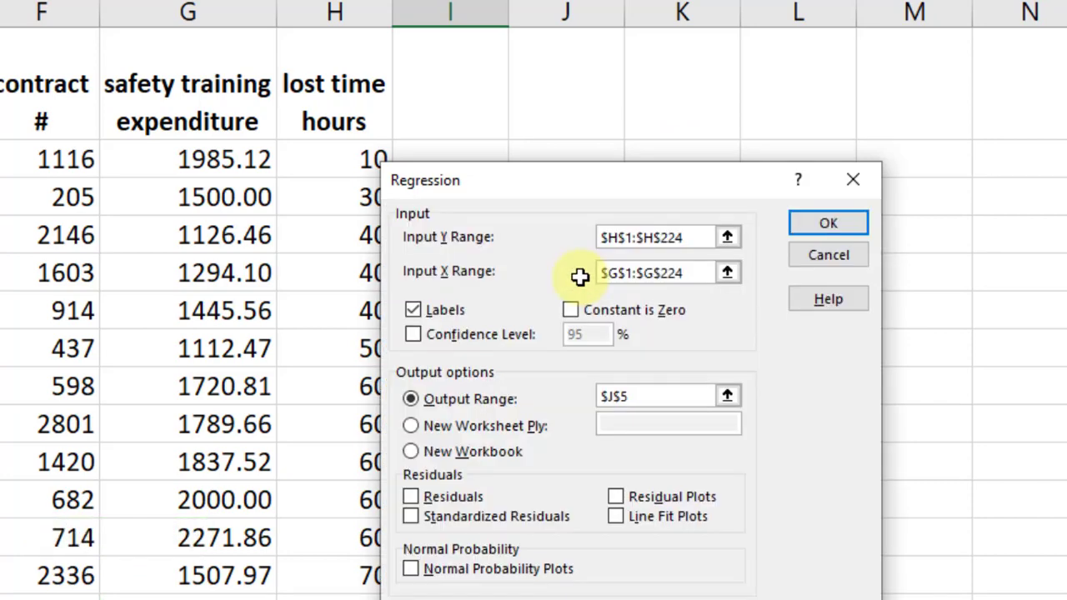
left_click(690, 116)
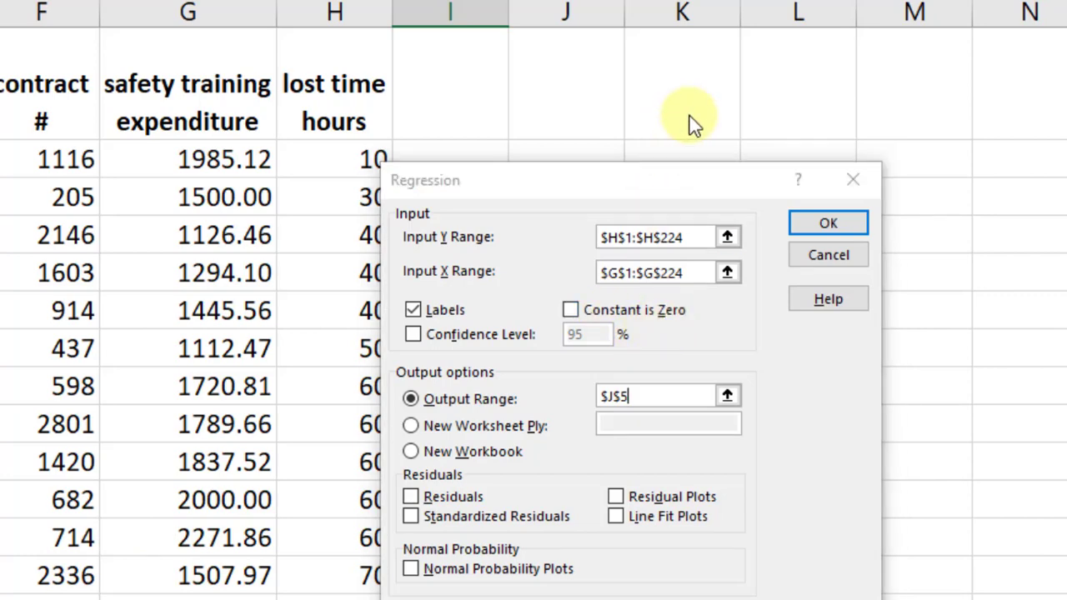
Step: Include residuals, residual plots and normal probability plots, and run the regression to produce the summary output
left_click(413, 498)
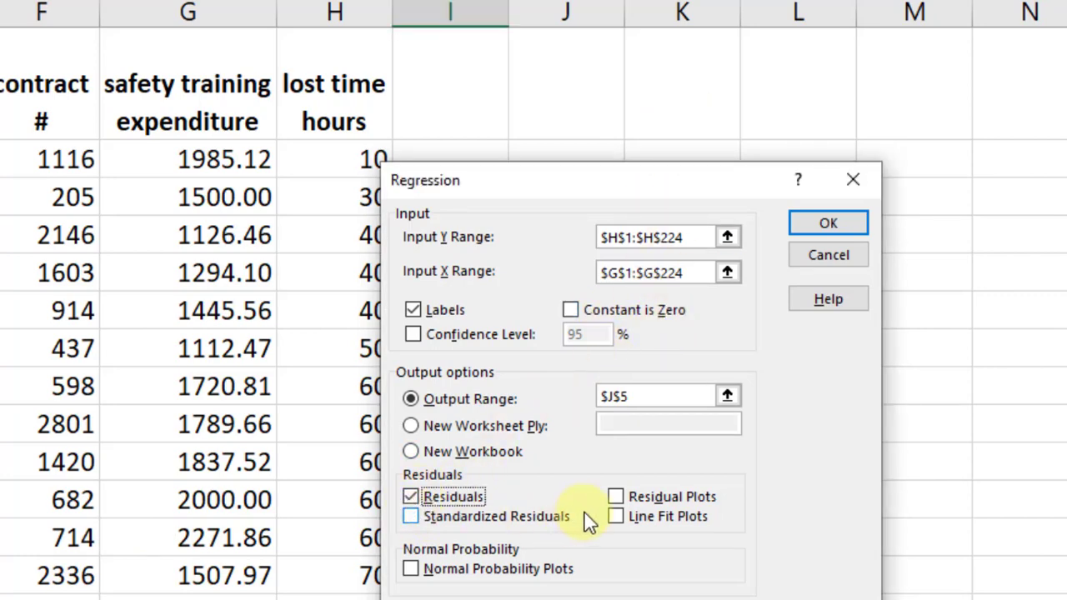
left_click(617, 498)
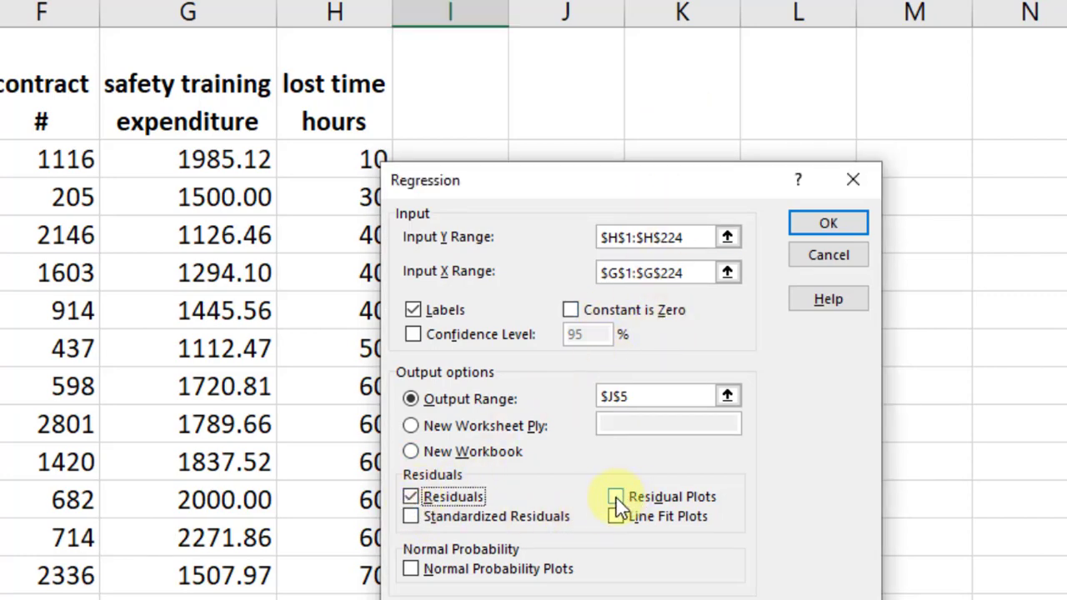
left_click(410, 569)
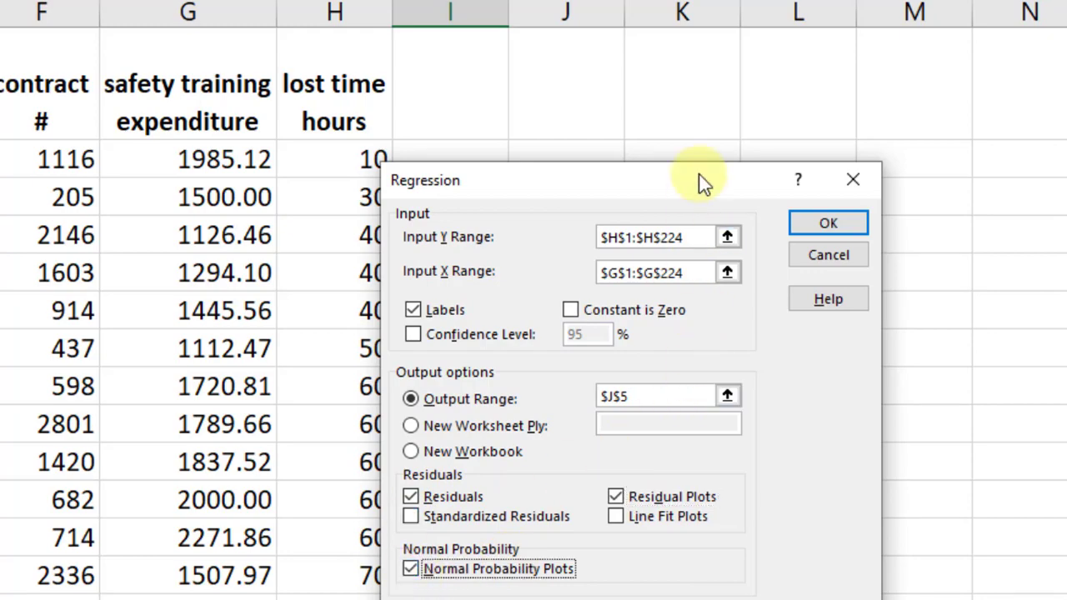
left_click(711, 136)
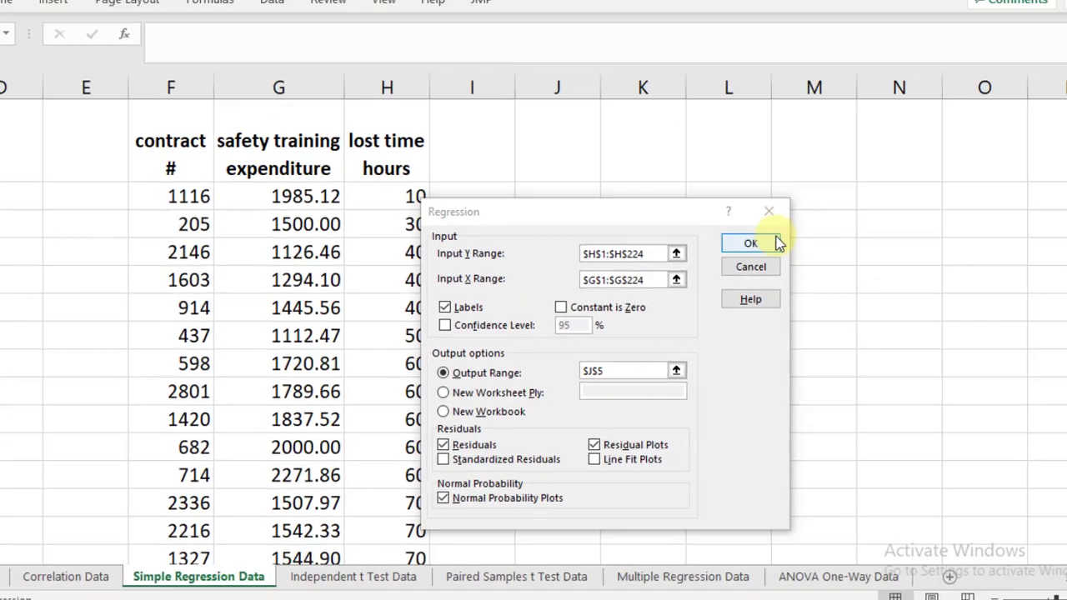
left_click(851, 233)
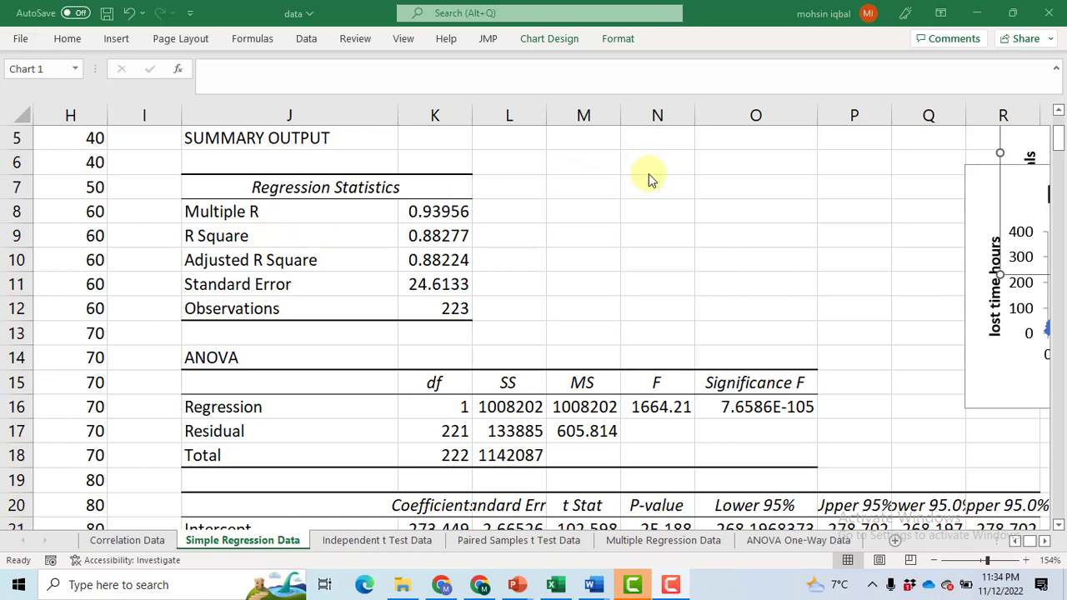
scroll(649, 174, "down", 1)
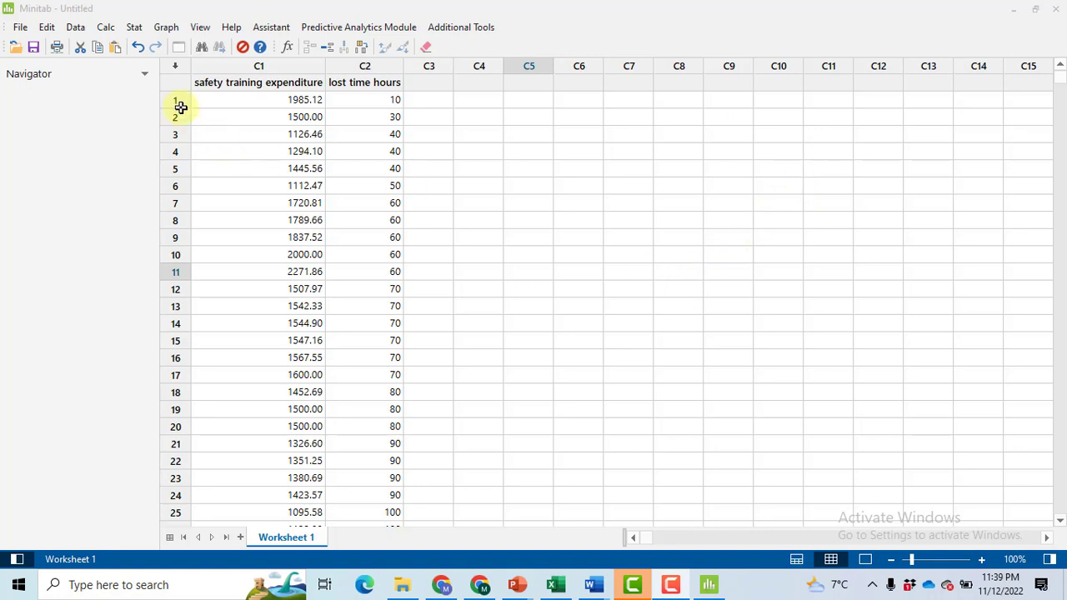
Step: In Minitab, start Fit Regression Model and assign lost time hours as the response variable
left_click(134, 27)
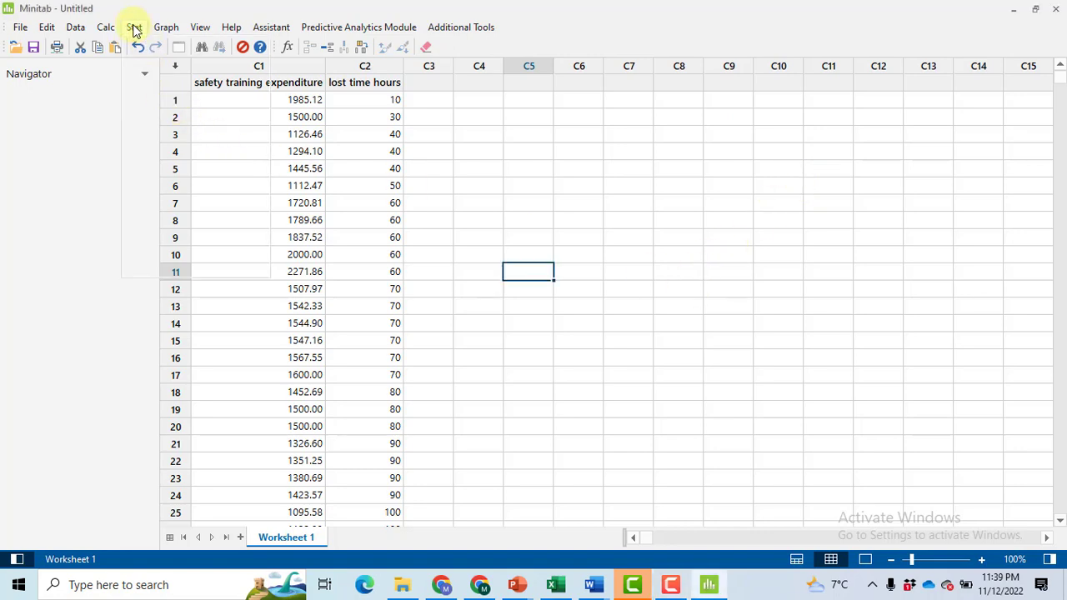
mouse_move(151, 49)
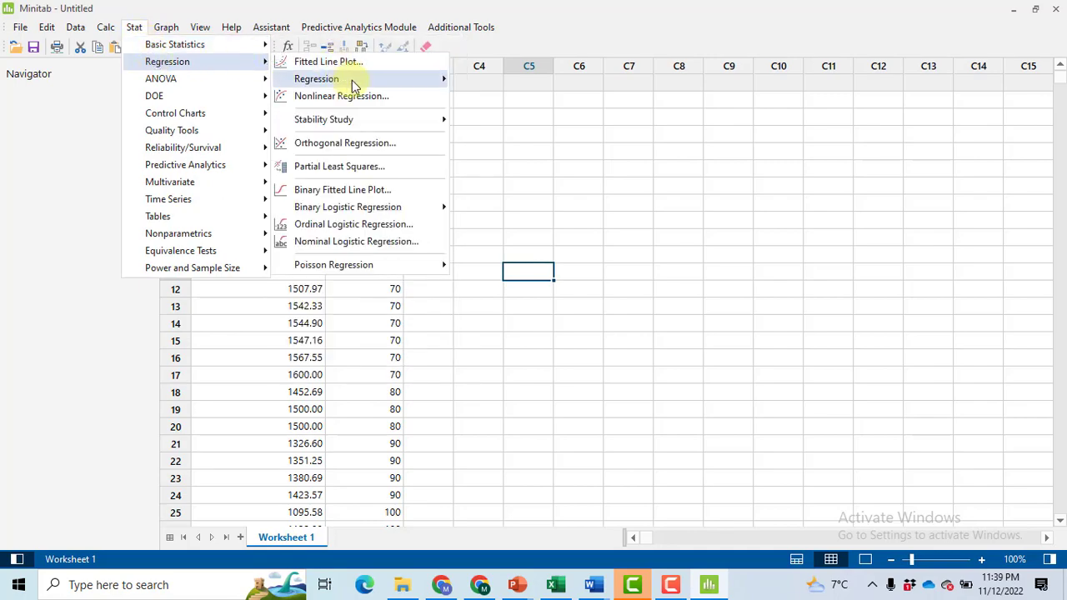
mouse_move(351, 80)
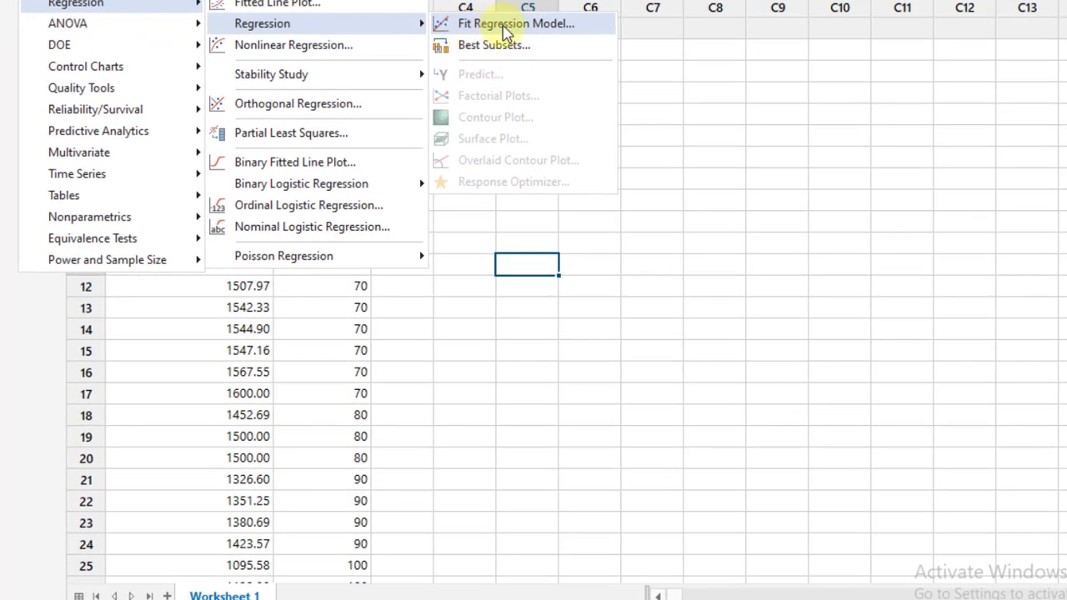
left_click(505, 25)
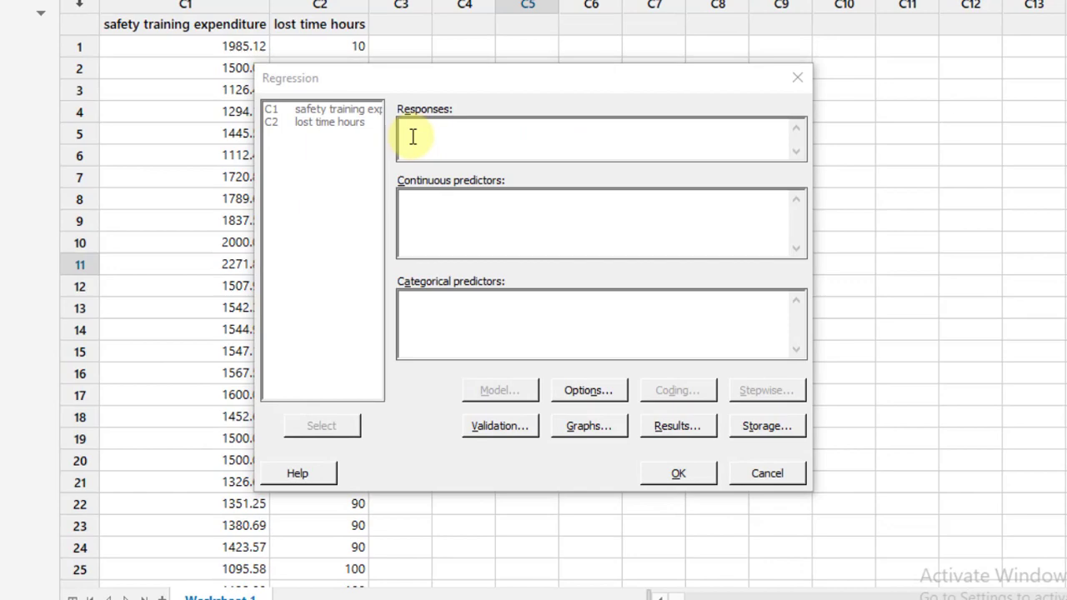
left_click(413, 136)
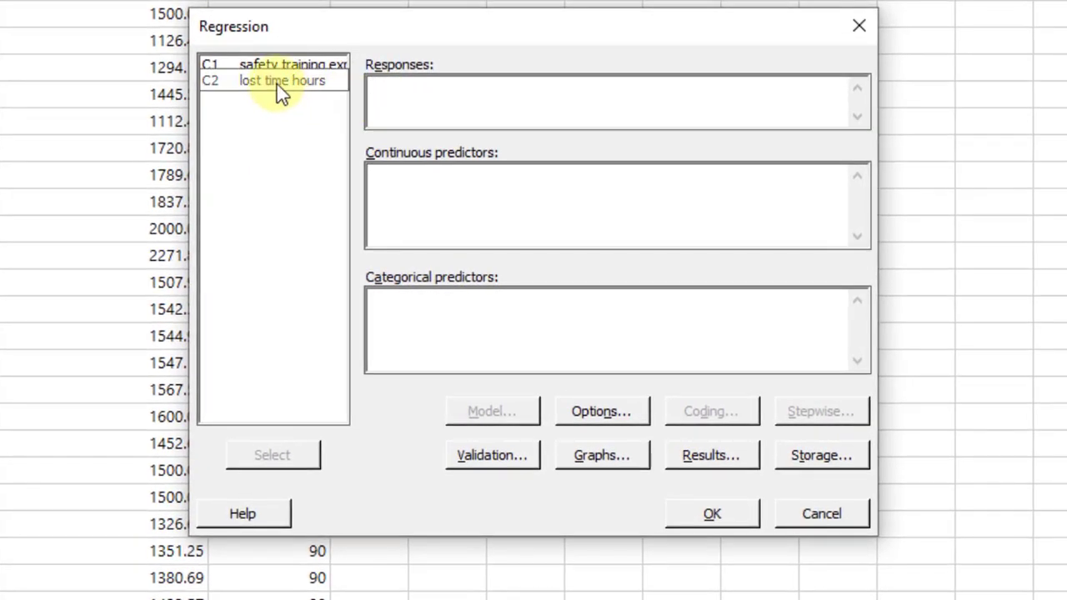
double_click(276, 84)
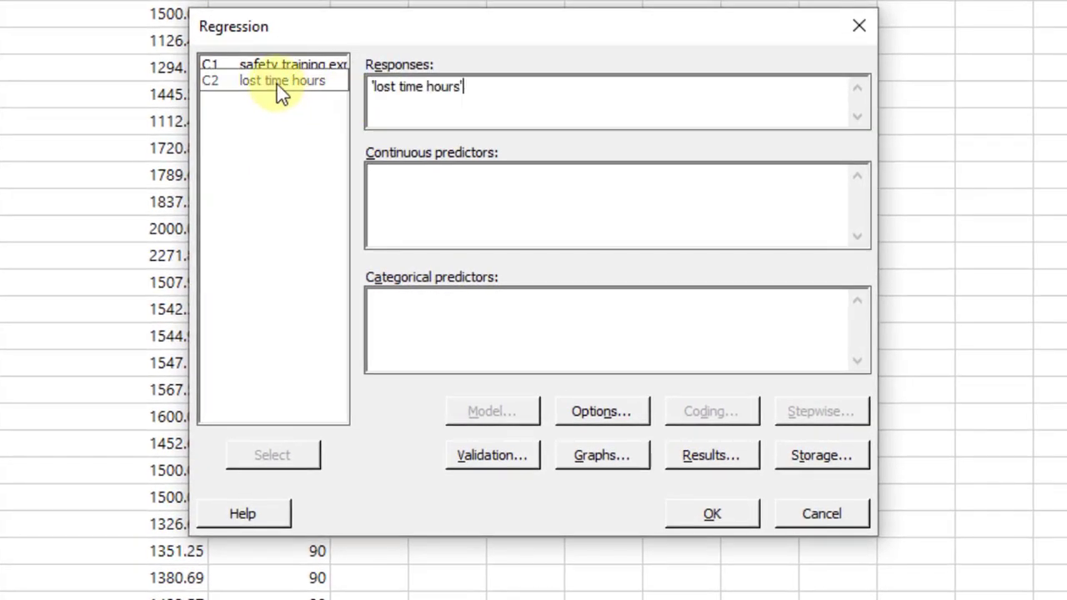
Step: Assign safety training expenditure as the continuous predictor and run the regression fit
left_click(488, 220)
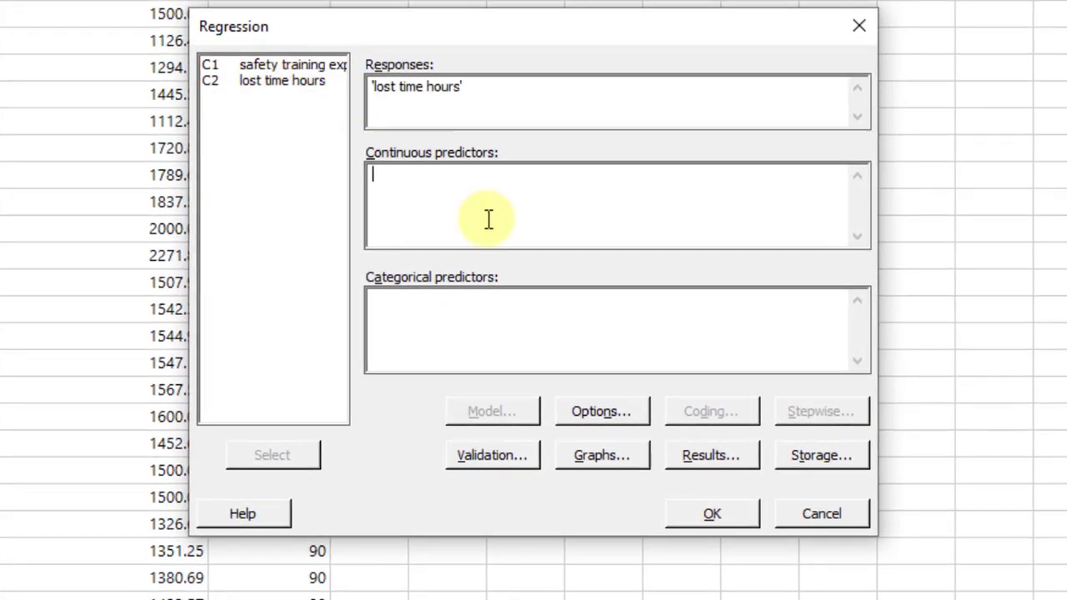
double_click(272, 67)
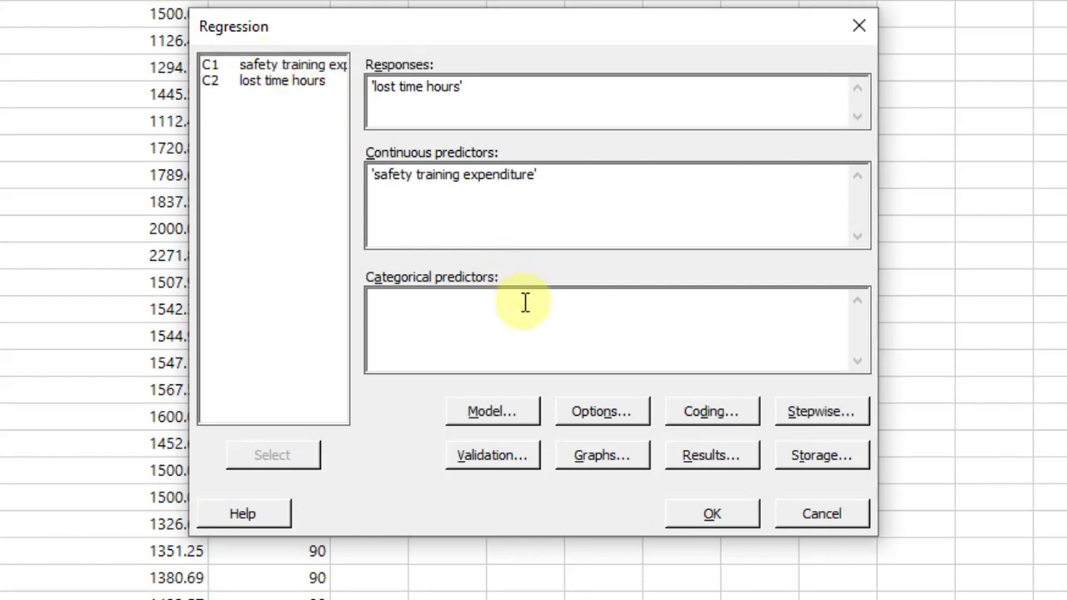
left_click(741, 520)
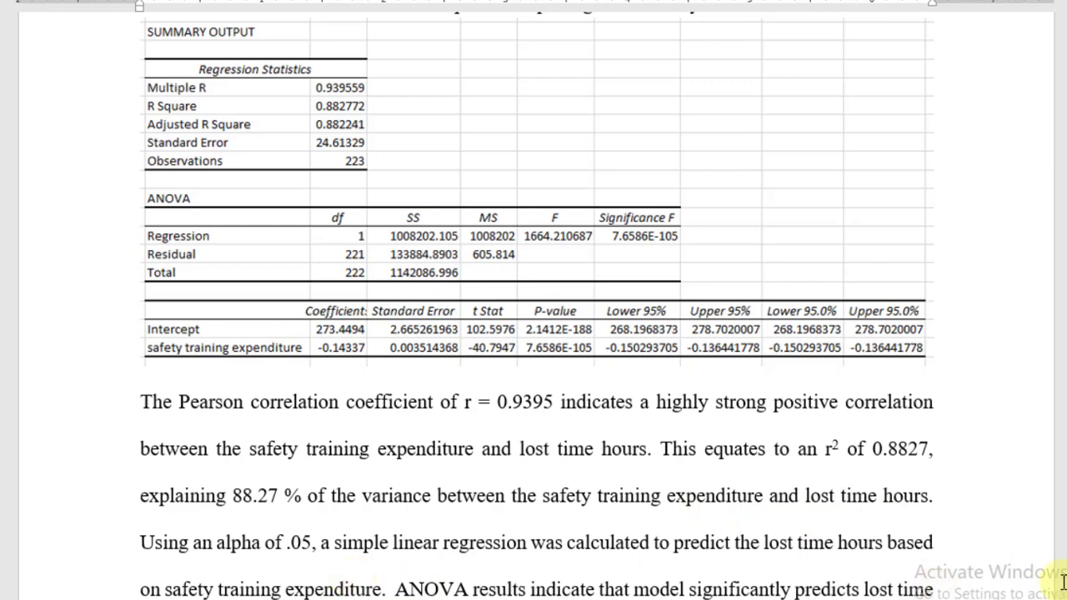
Step: In the Word report, examine the regression output's written interpretation, the coefficient explanation, the predicted regression equations and the findings
scroll(534, 301, "down", 3)
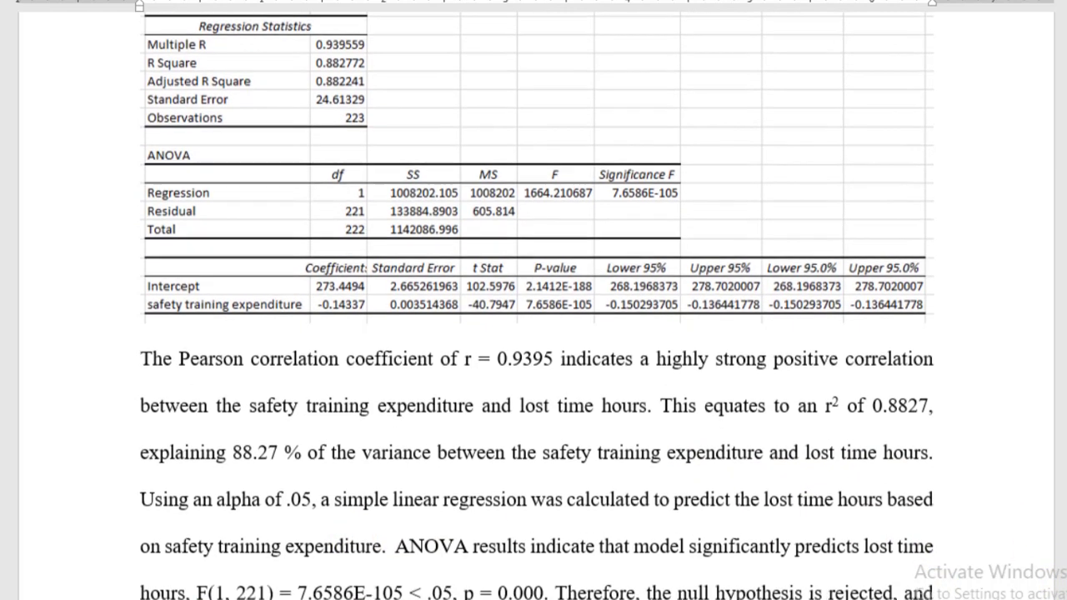
scroll(534, 300, "down", 2)
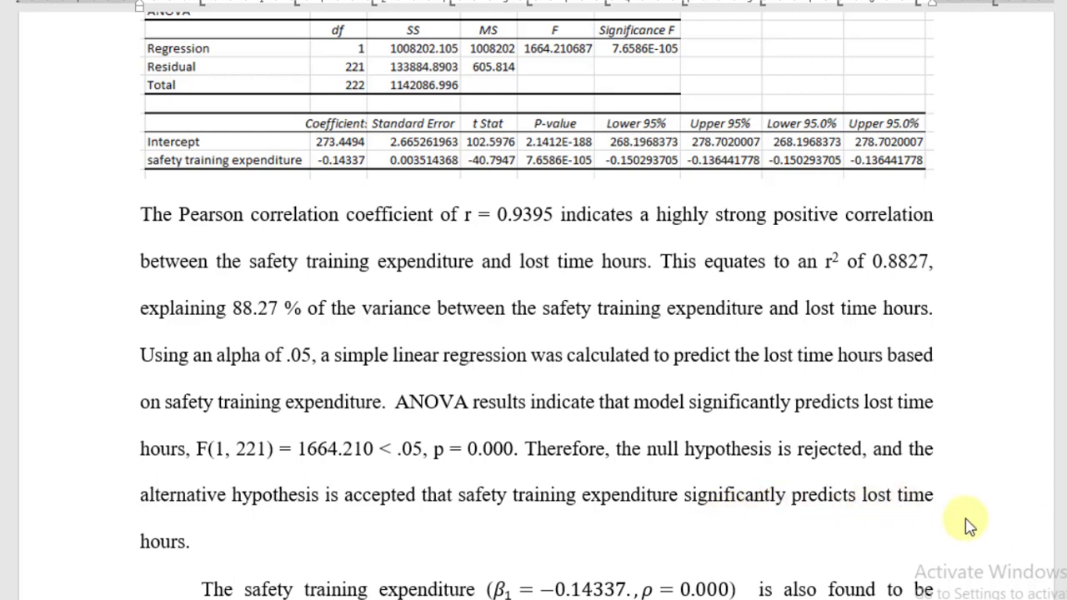
scroll(537, 306, "down", 4)
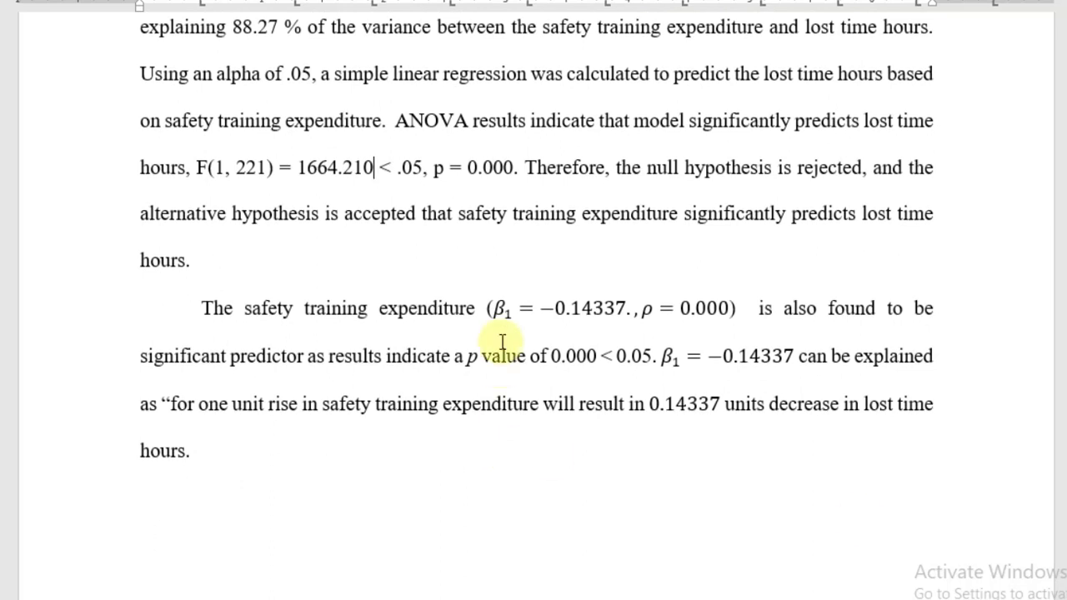
left_click(538, 321)
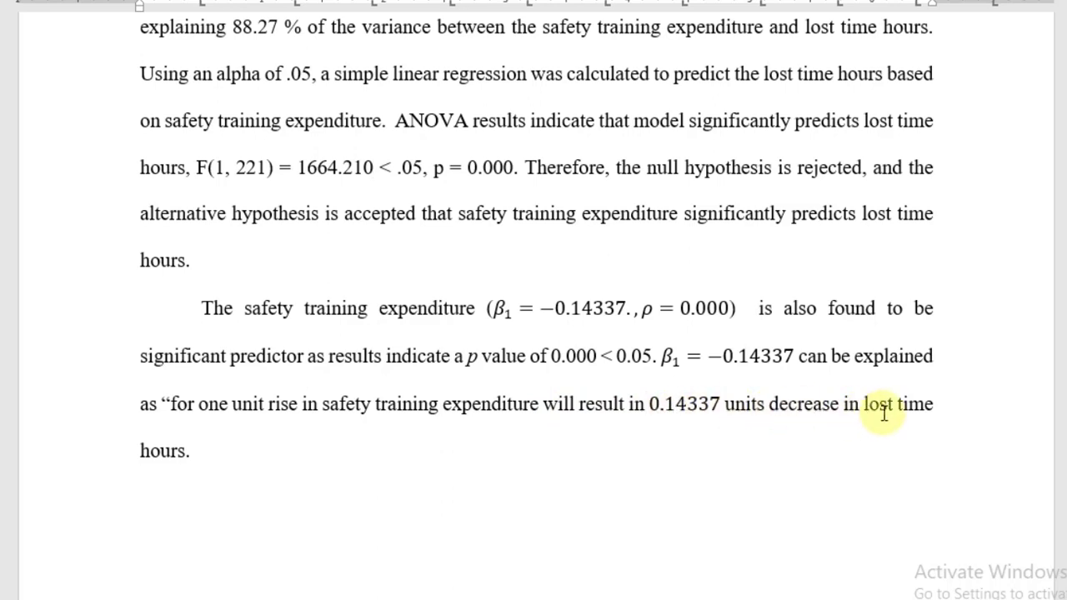
scroll(977, 145, "down", 5)
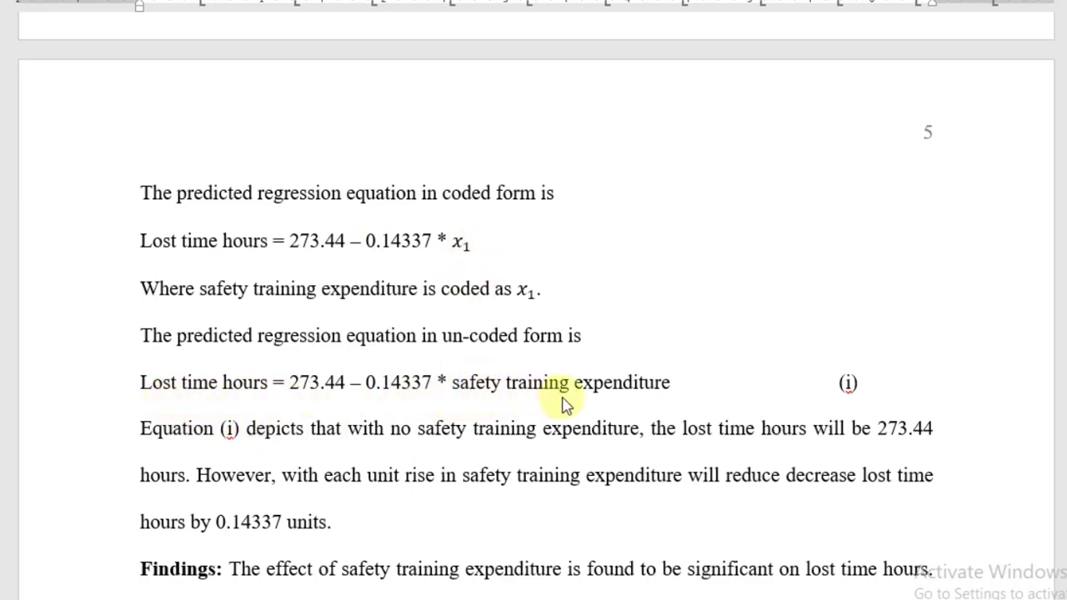
scroll(984, 145, "down", 4)
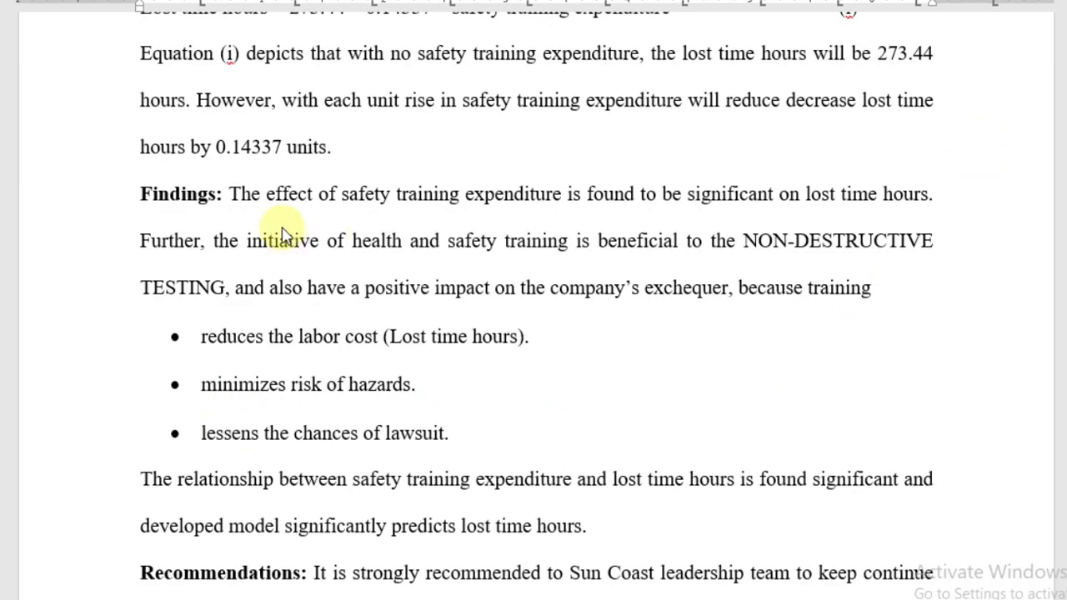